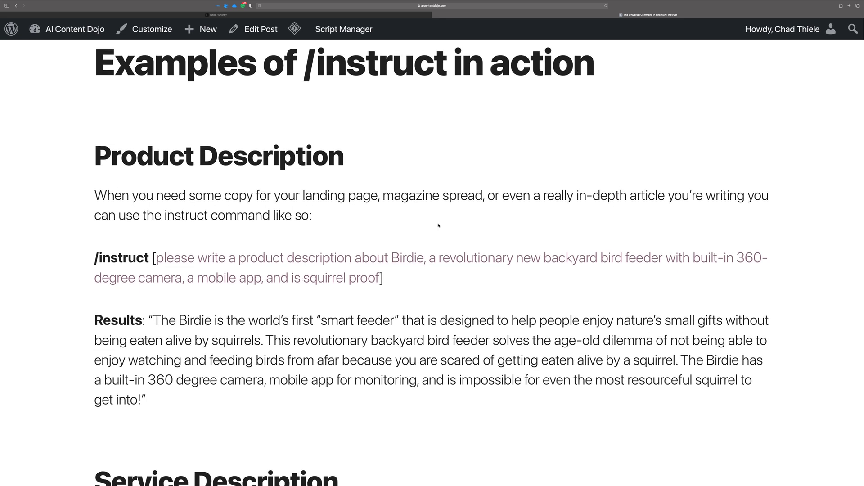
scroll(439, 225, "down", 2)
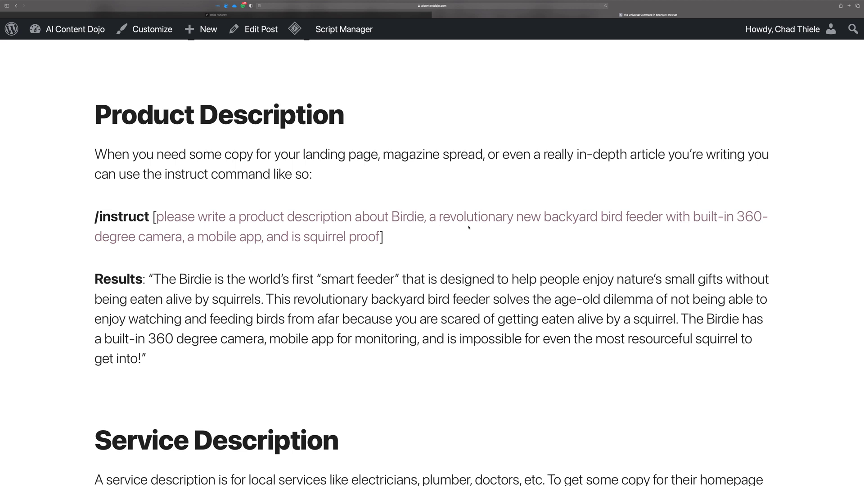
Select the entire bracketed /instruct prompt requesting a product description for the Birdie bird feeder
double_click(408, 216)
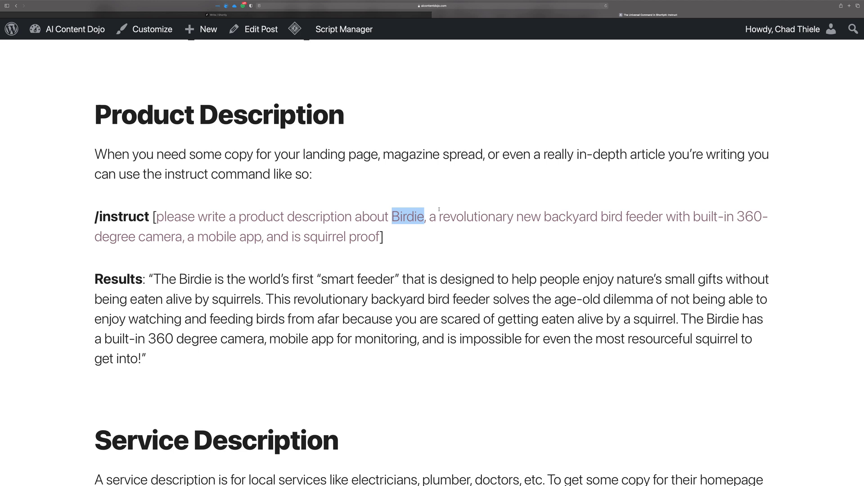
left_click_drag(431, 218, 637, 216)
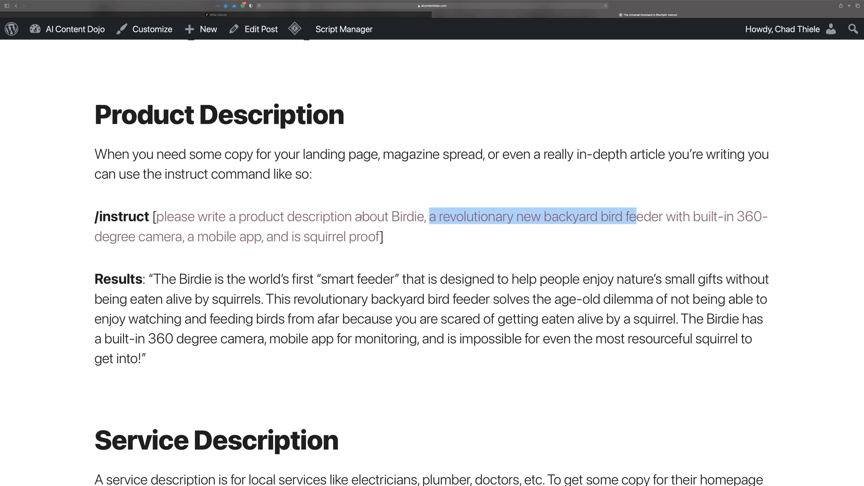
scroll(350, 219, "down", 1)
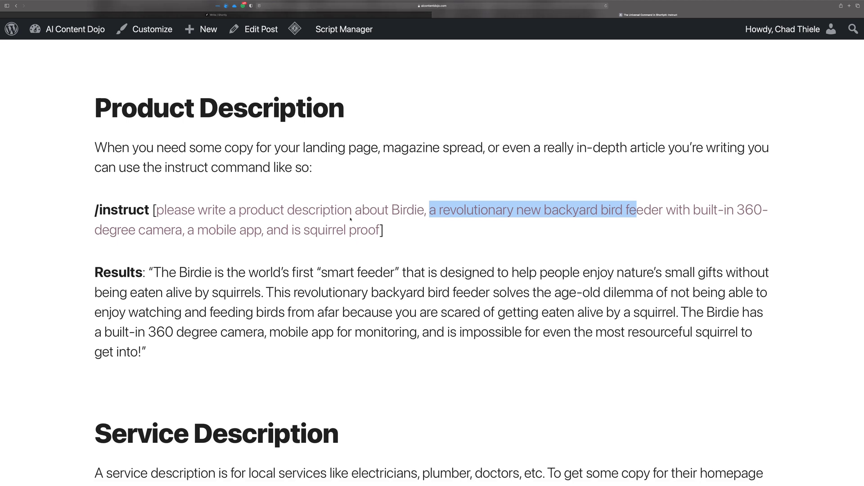
scroll(351, 219, "down", 3)
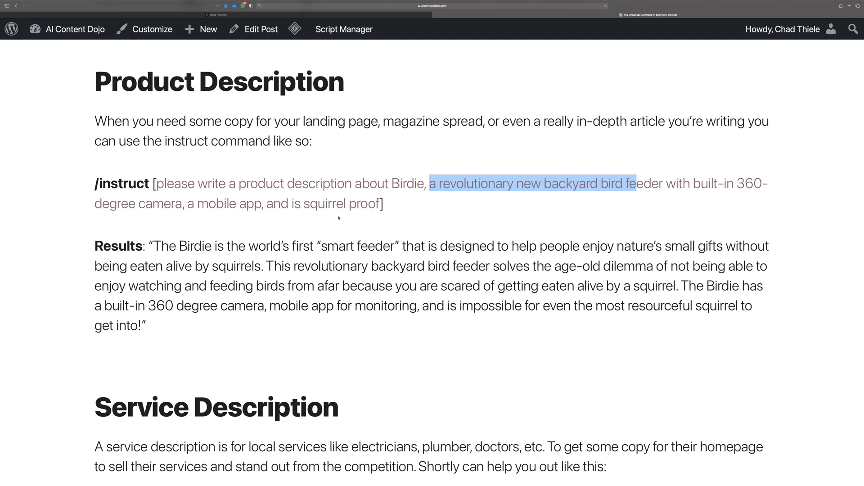
left_click_drag(381, 203, 156, 184)
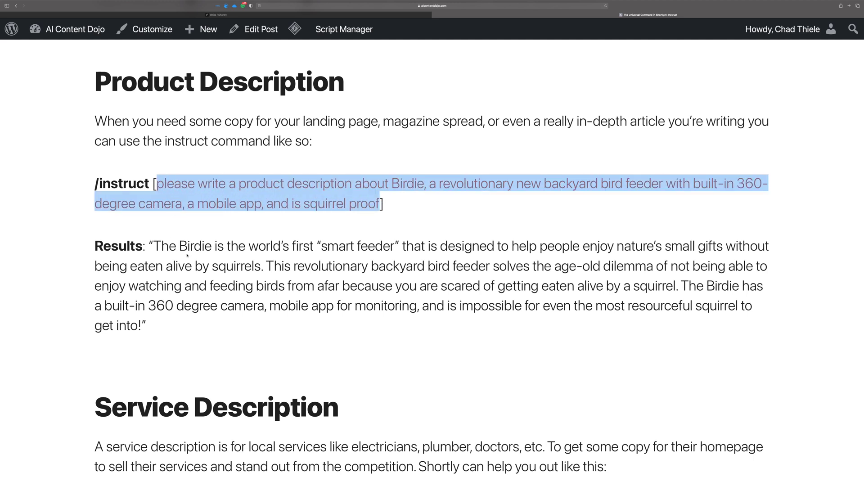
Deselect the prompt and scroll down to the Service Description's Sydney electrician example
left_click(288, 217)
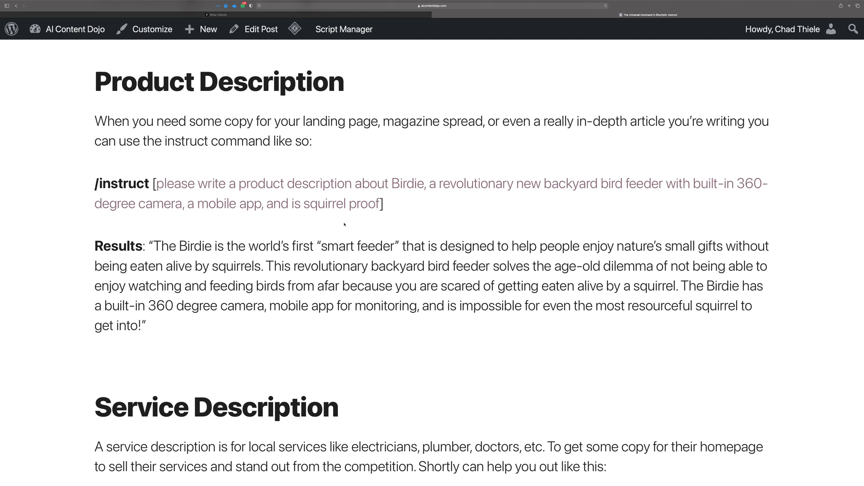
scroll(345, 224, "down", 3)
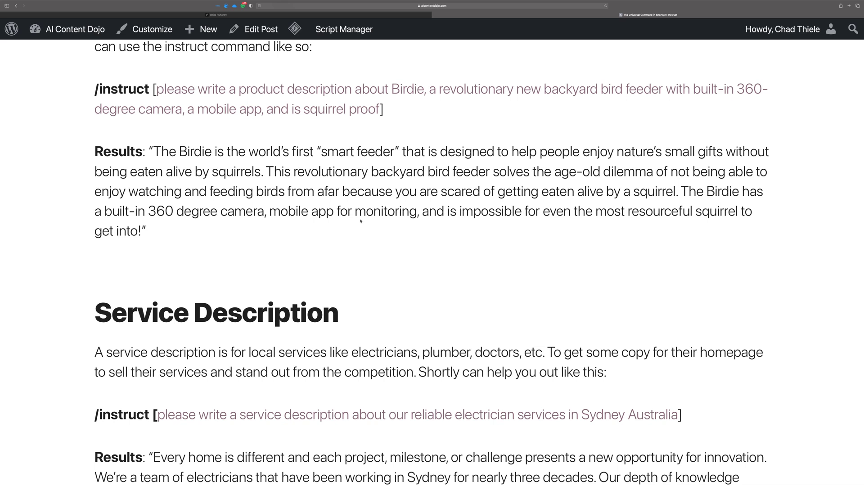
Scroll past the electrician result to the Ad Copy section with its Birdie prompt and results
scroll(360, 220, "down", 5)
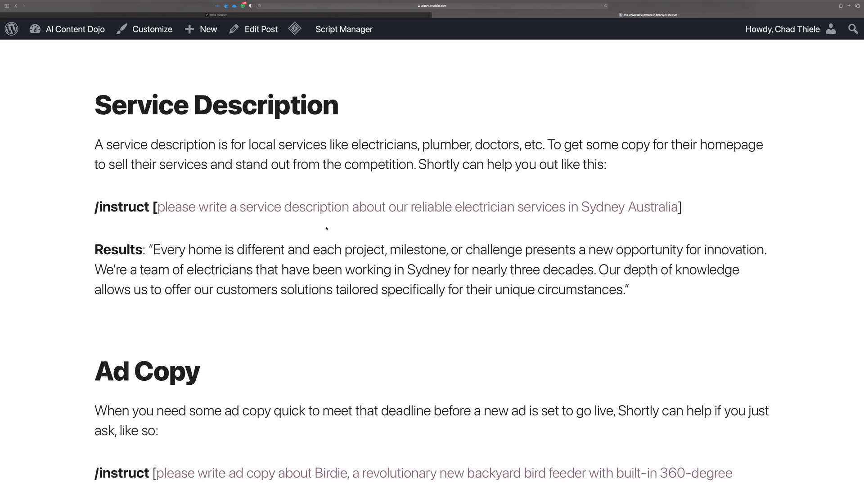
scroll(326, 229, "down", 2)
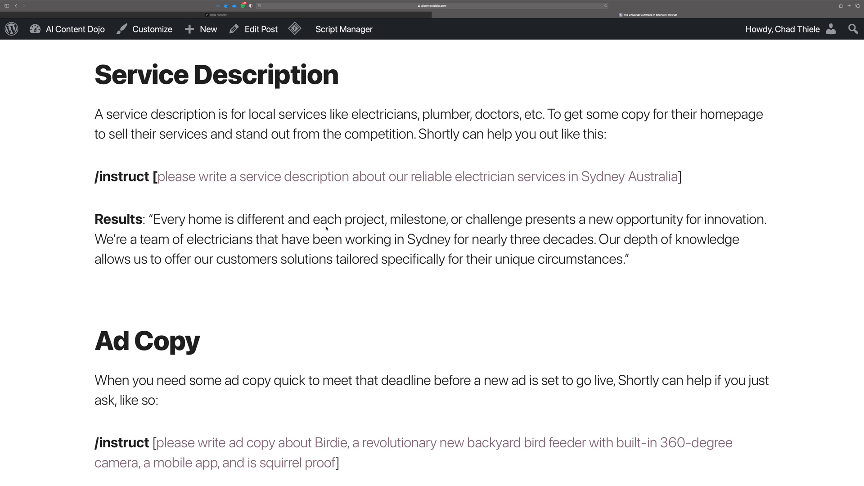
scroll(327, 228, "down", 5)
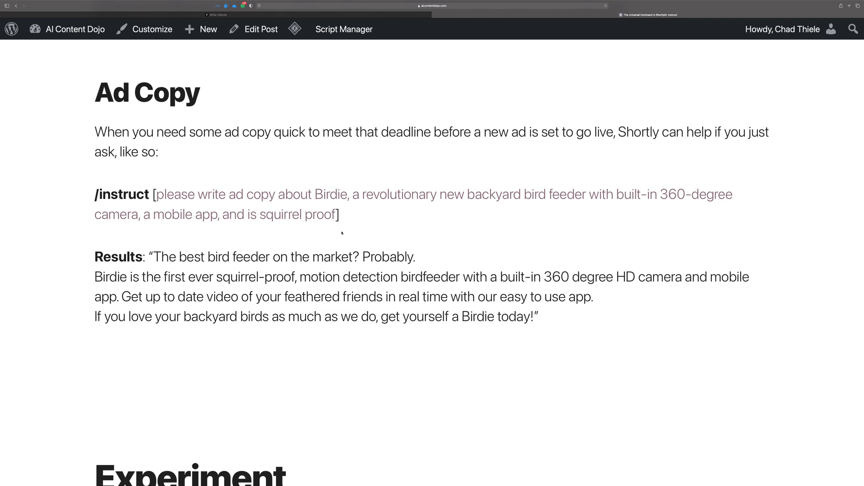
Scroll past the Birdie ad copy results to the closing Experiment section
scroll(342, 233, "down", 3)
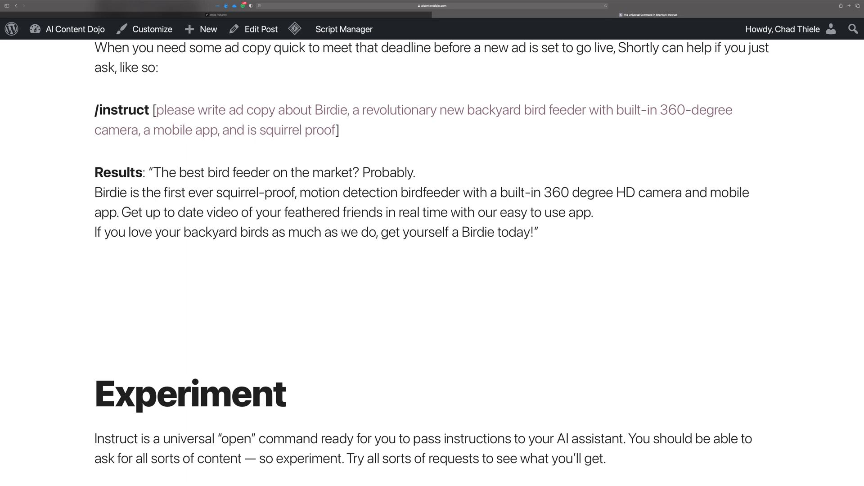
scroll(342, 233, "down", 1)
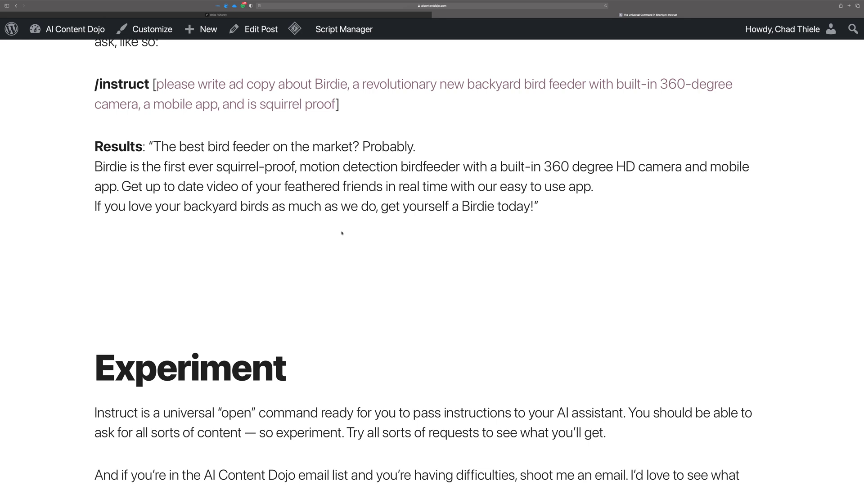
scroll(342, 233, "down", 5)
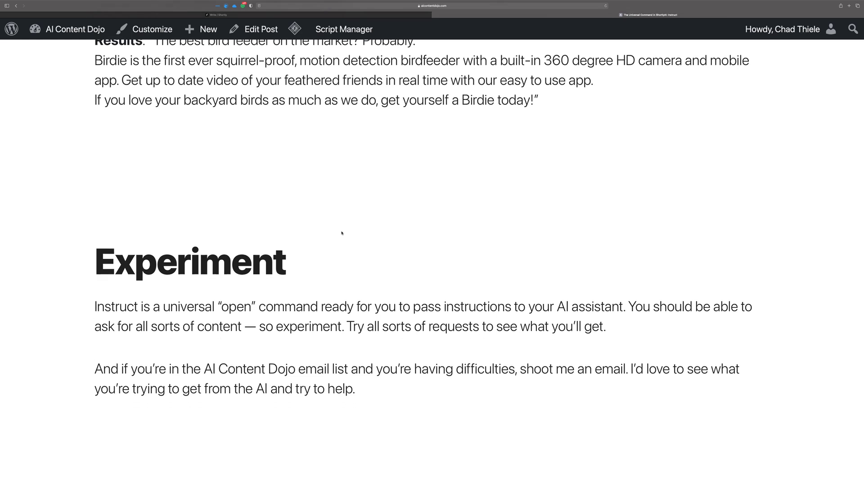
Scroll to the end of the post, through the Experiment section toward the Conclusion
scroll(341, 233, "down", 1)
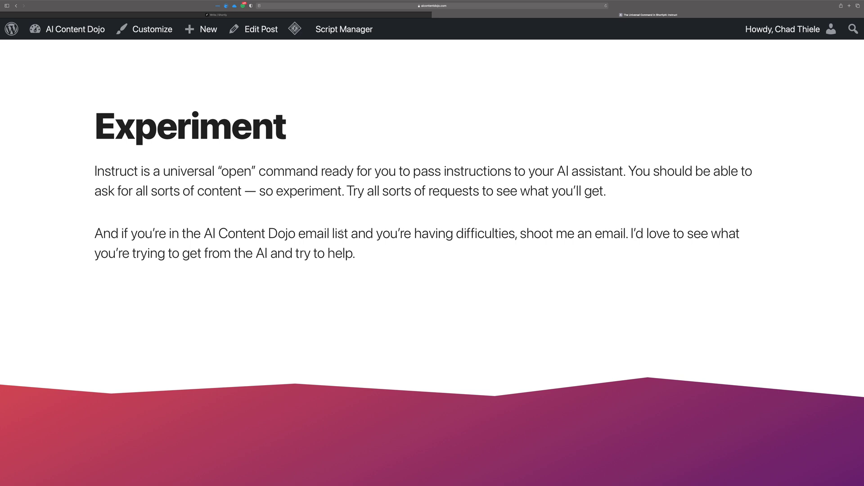
scroll(341, 232, "down", 10)
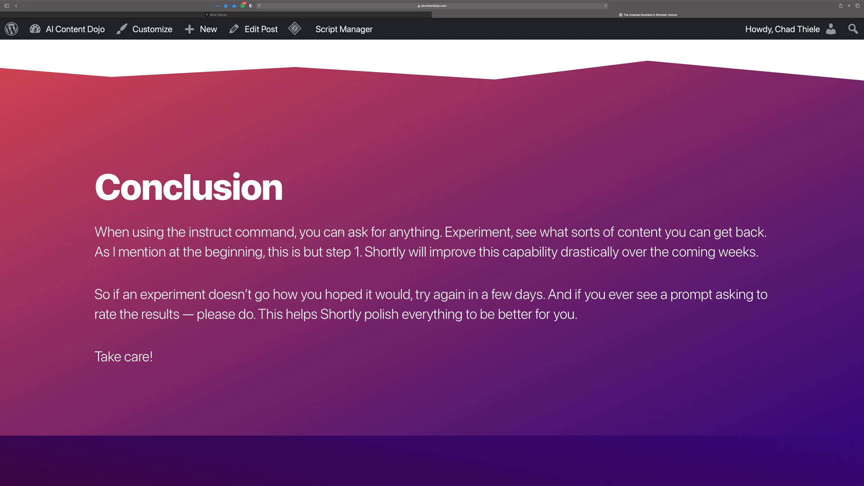
left_click(313, 16)
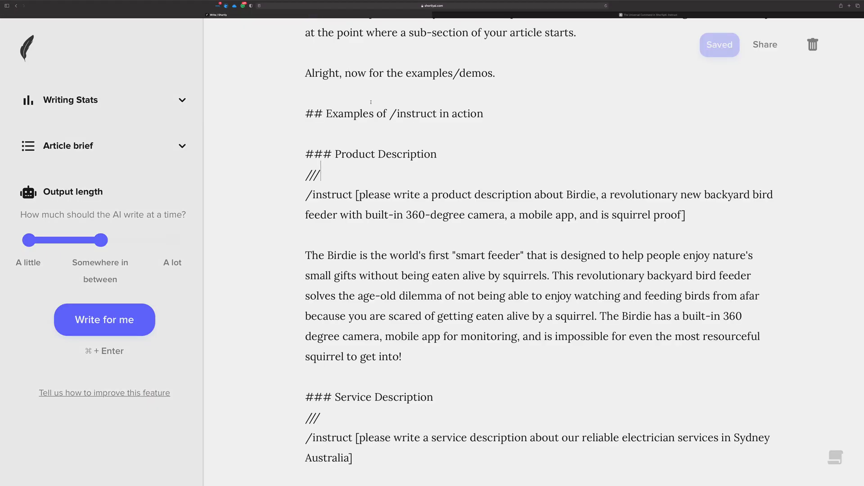
scroll(370, 102, "down", 1)
scroll(371, 102, "up", 15)
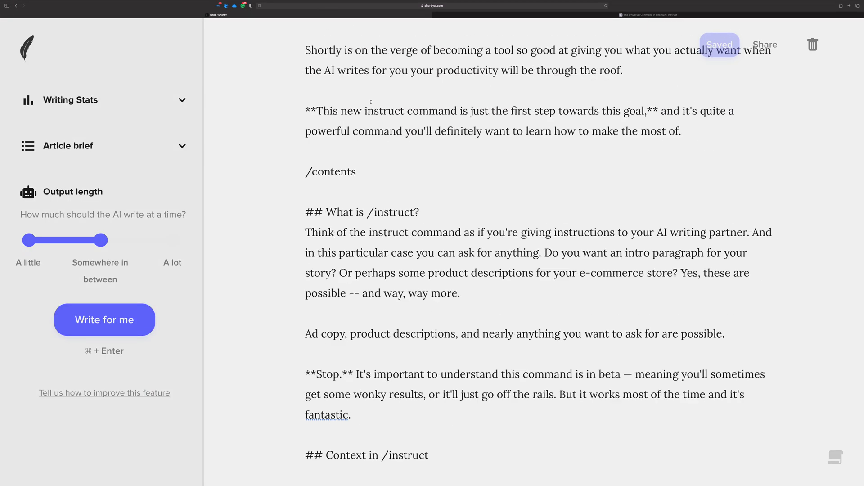
scroll(371, 102, "down", 5)
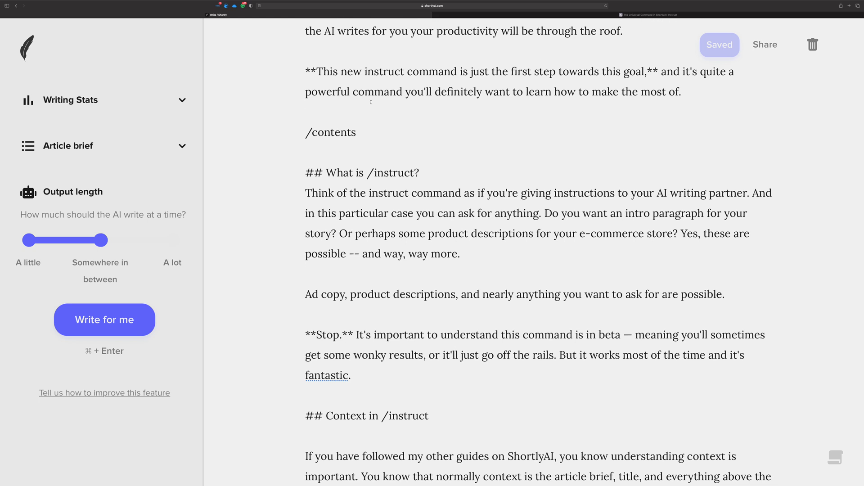
scroll(371, 102, "down", 4)
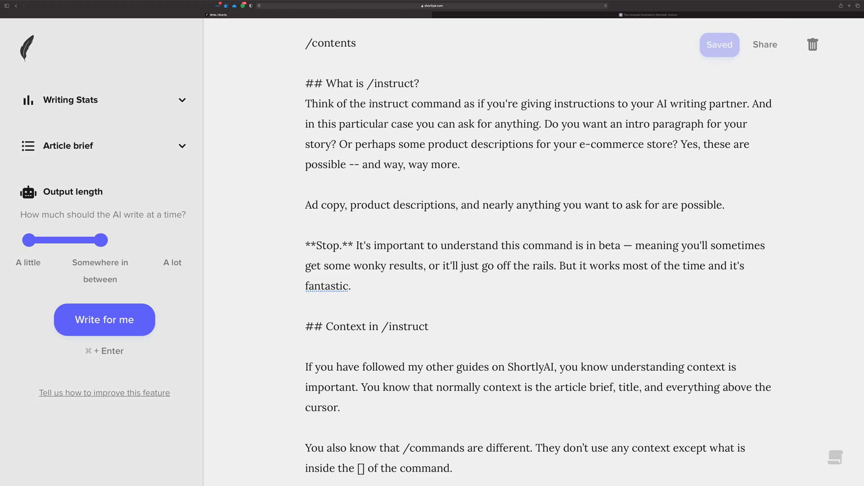
scroll(371, 102, "down", 5)
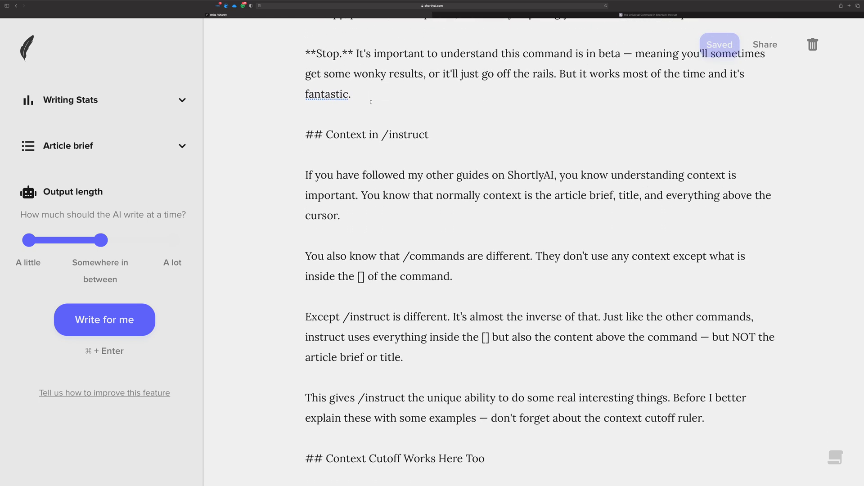
scroll(371, 102, "down", 15)
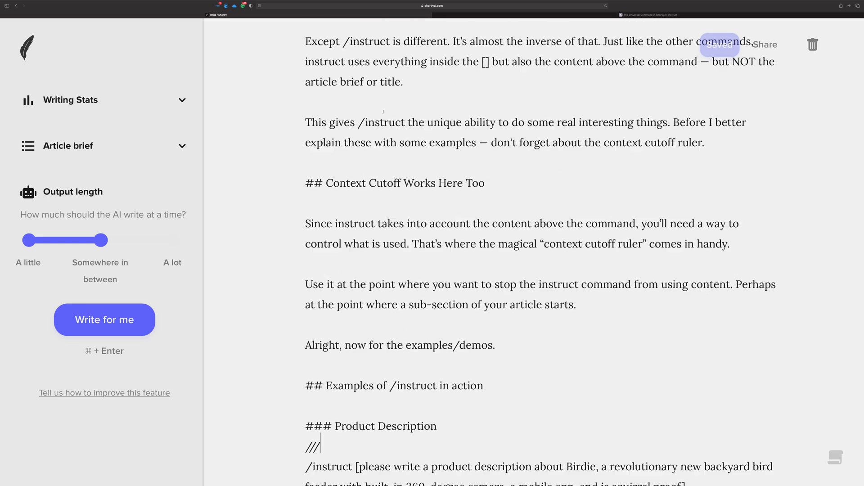
scroll(383, 112, "down", 3)
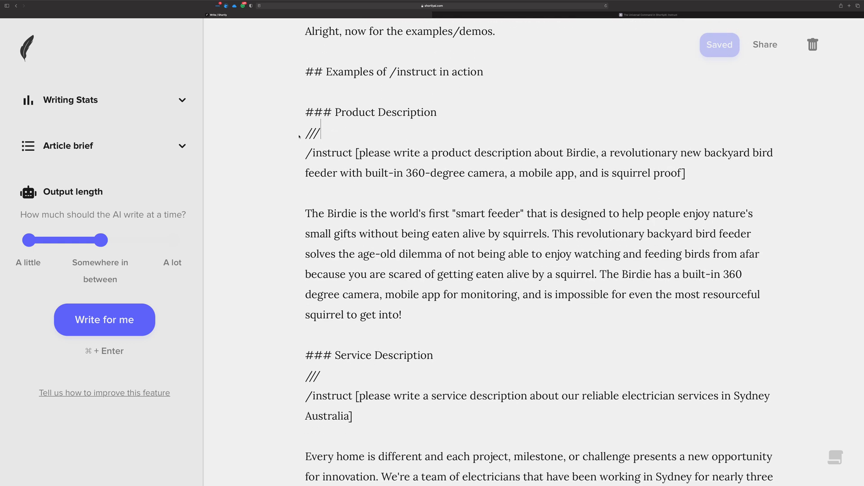
left_click_drag(689, 170, 311, 131)
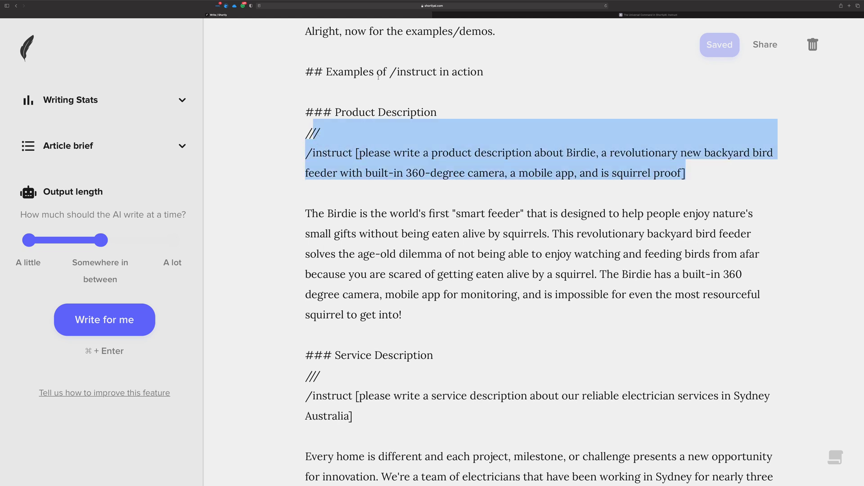
left_click(342, 188)
scroll(369, 133, "down", 1)
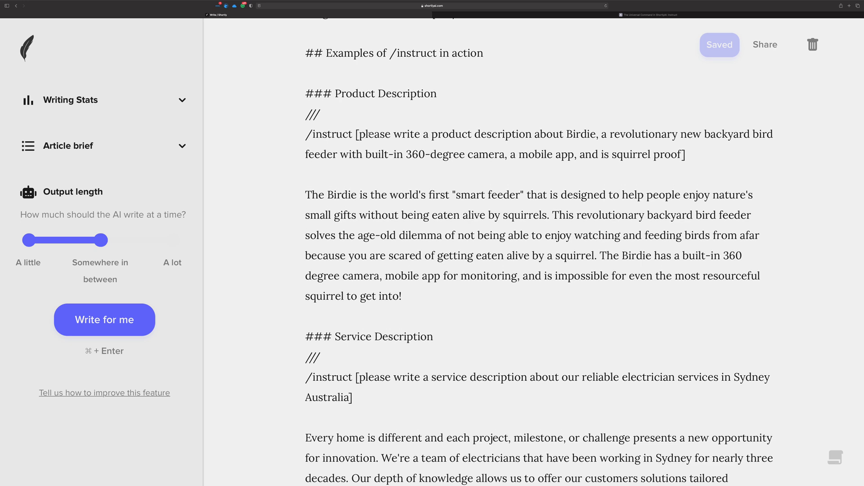
scroll(381, 153, "up", 1)
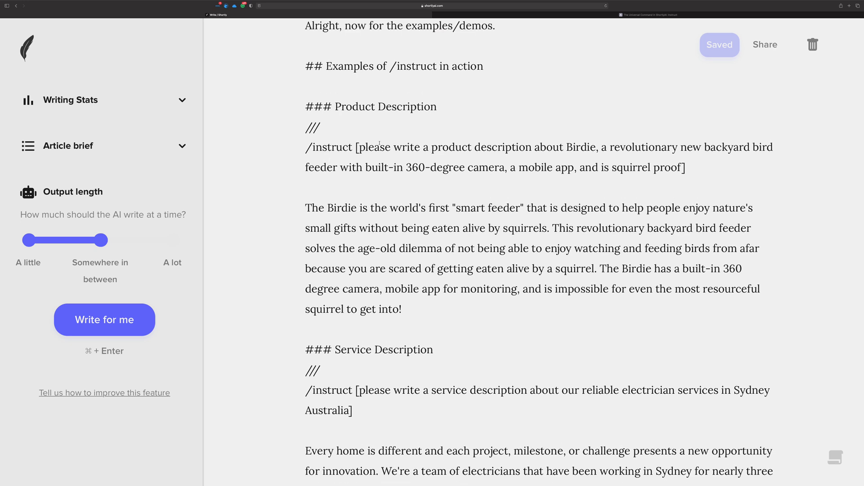
left_click_drag(366, 147, 602, 148)
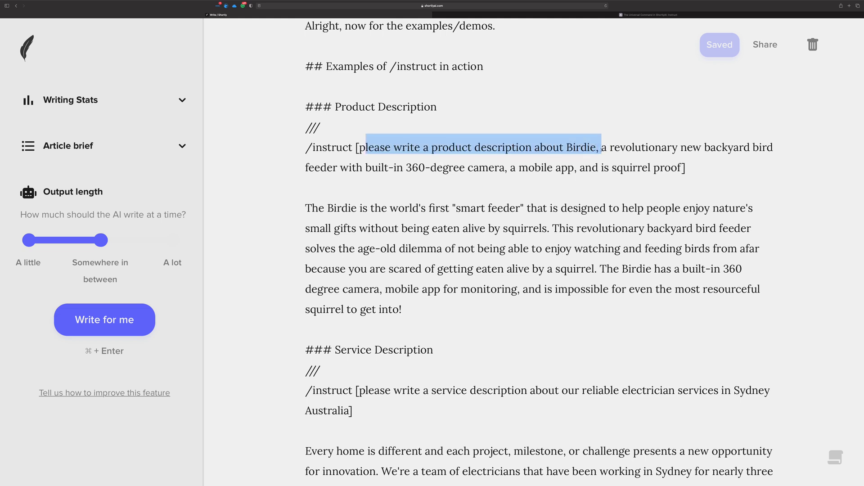
left_click_drag(341, 127, 223, 126)
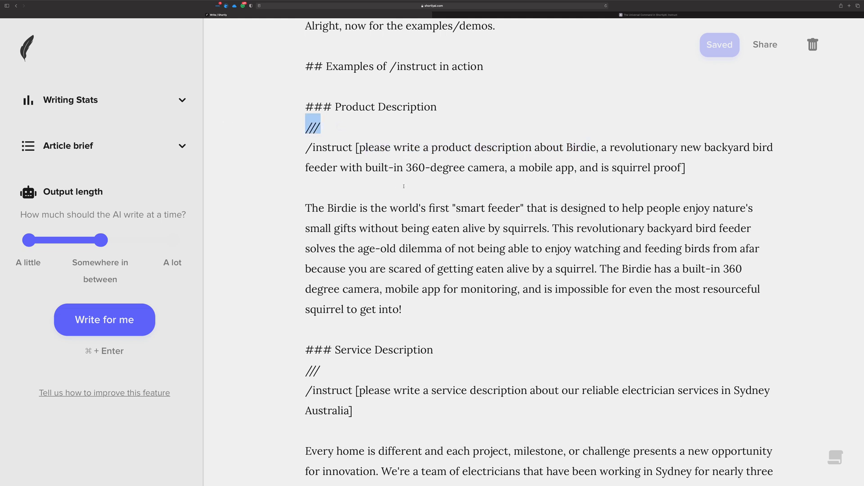
left_click(682, 164)
Generate a new Birdie product description from the prompt and add a --- divider below it
left_click(699, 170)
key("super+Return")
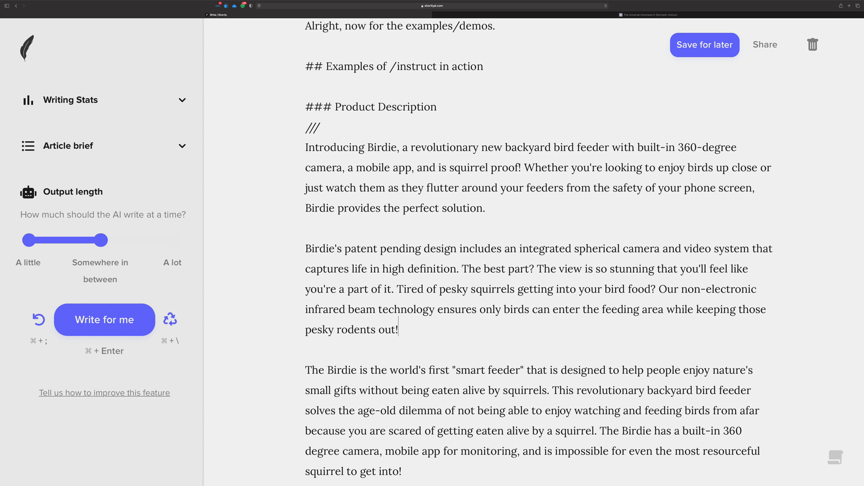
scroll(655, 196, "down", 1)
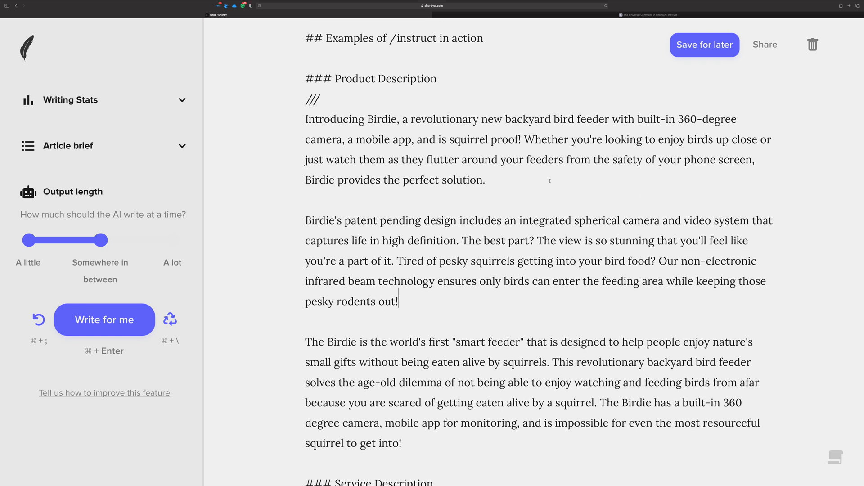
key("Return")
key("Return")
type("---")
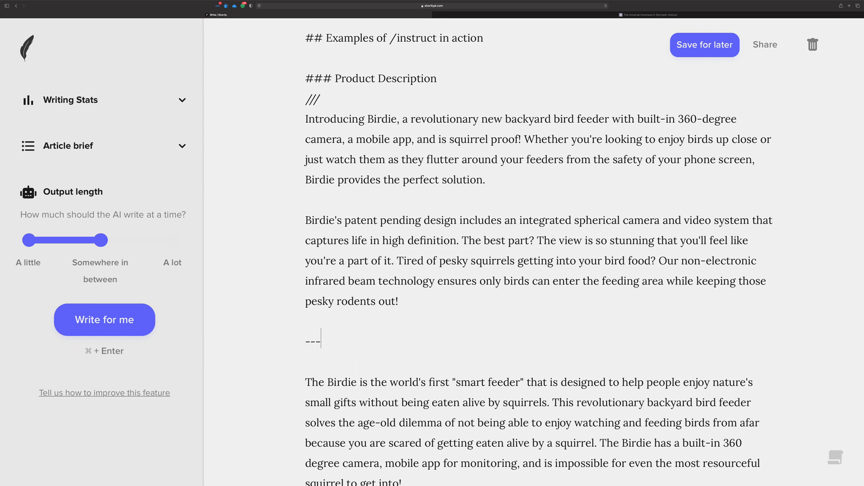
scroll(549, 175, "down", 5)
left_click_drag(423, 337, 290, 241)
Select the generated Birdie description and undo to bring back the /instruct prompt
scroll(404, 317, "up", 6)
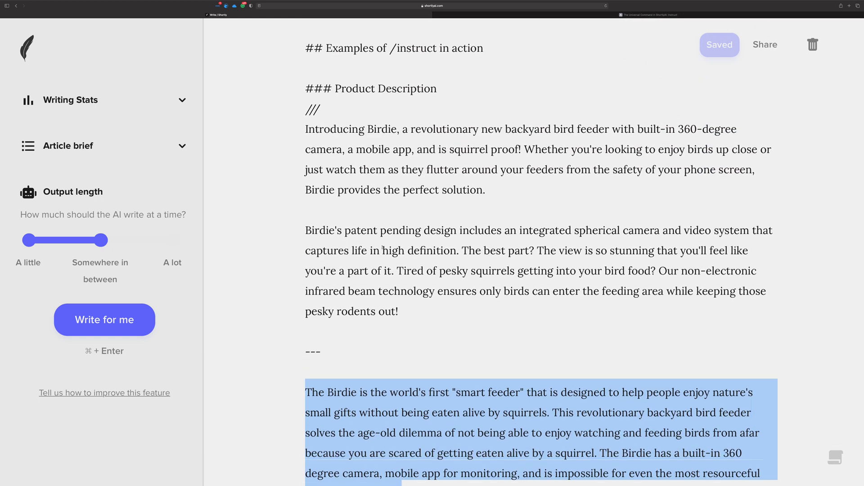
left_click_drag(399, 333, 297, 161)
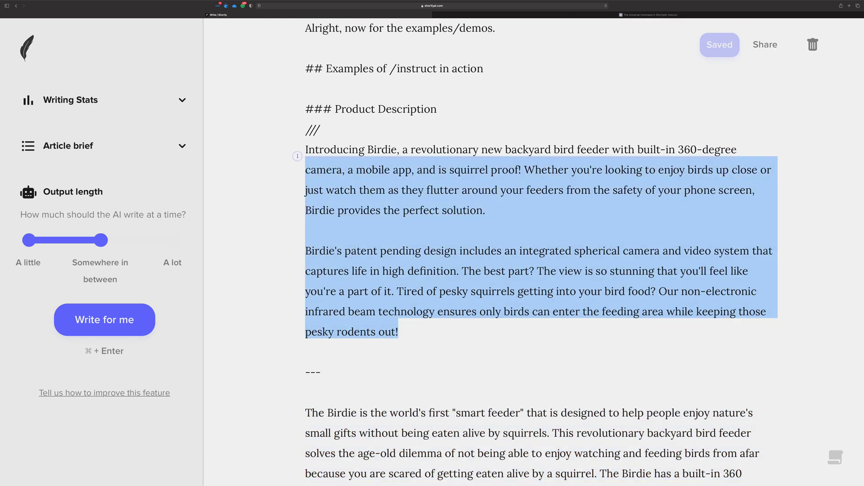
scroll(354, 170, "down", 2)
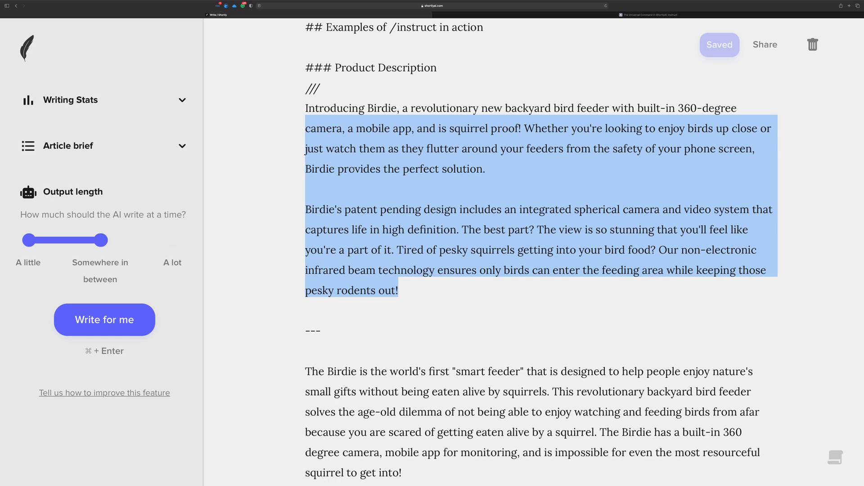
left_click(377, 172)
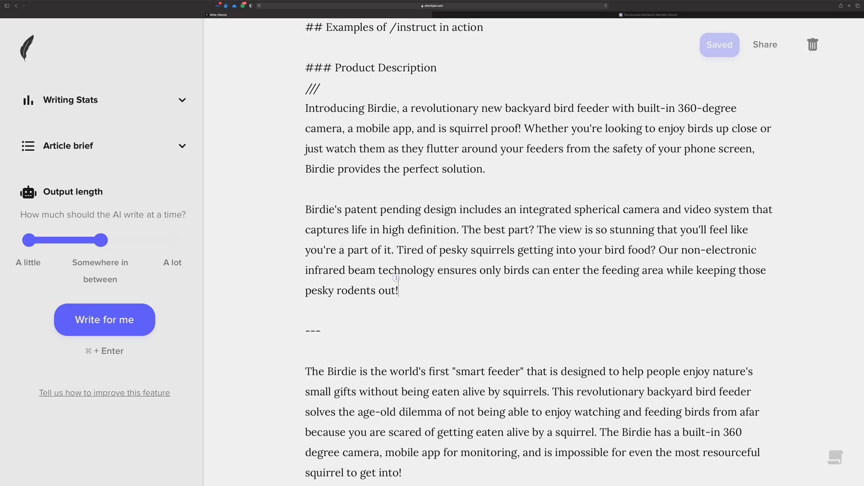
left_click_drag(399, 290, 303, 108)
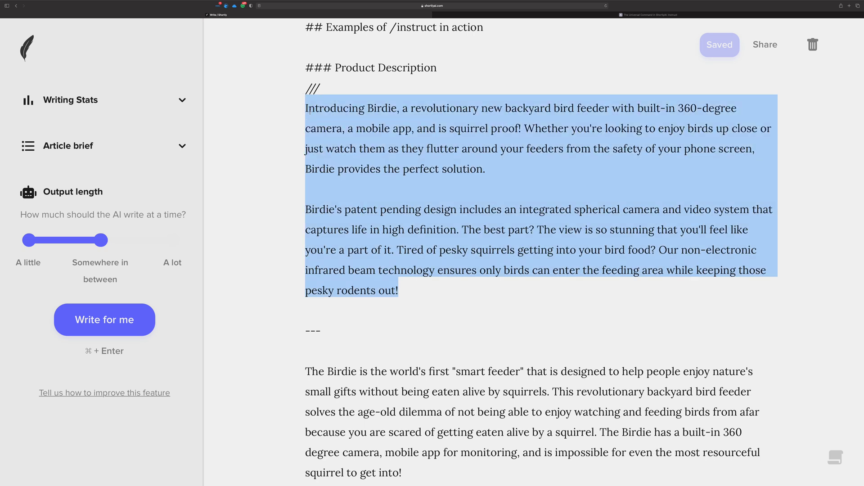
left_click(310, 111)
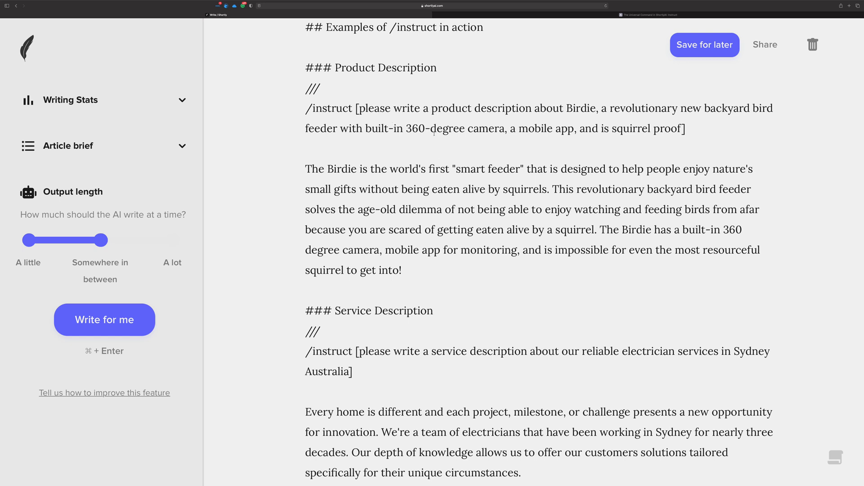
Regenerate the Birdie description below the restored prompt and add a --- divider
left_click(696, 130)
key("Return")
key("Return")
key("super+Return")
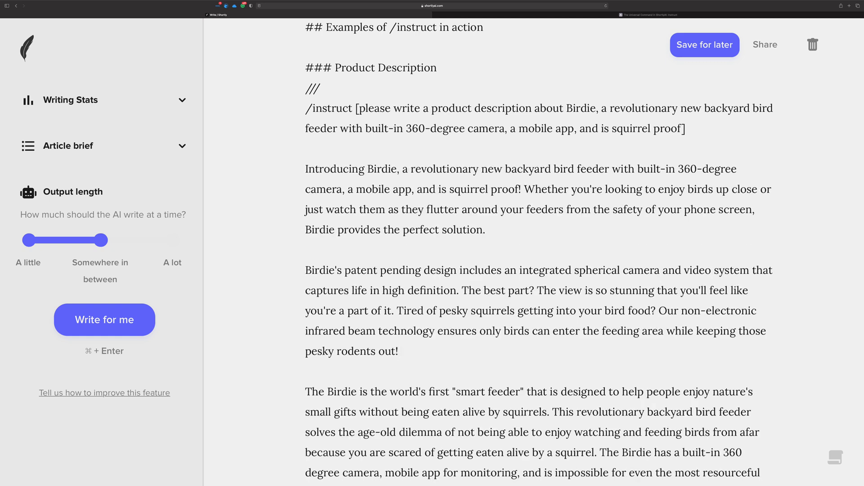
key("Return")
key("Return")
type("---")
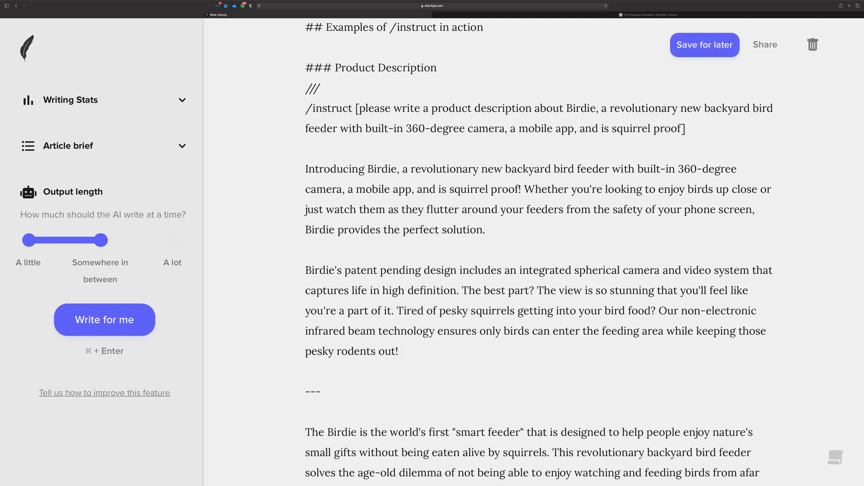
left_click_drag(687, 129, 273, 109)
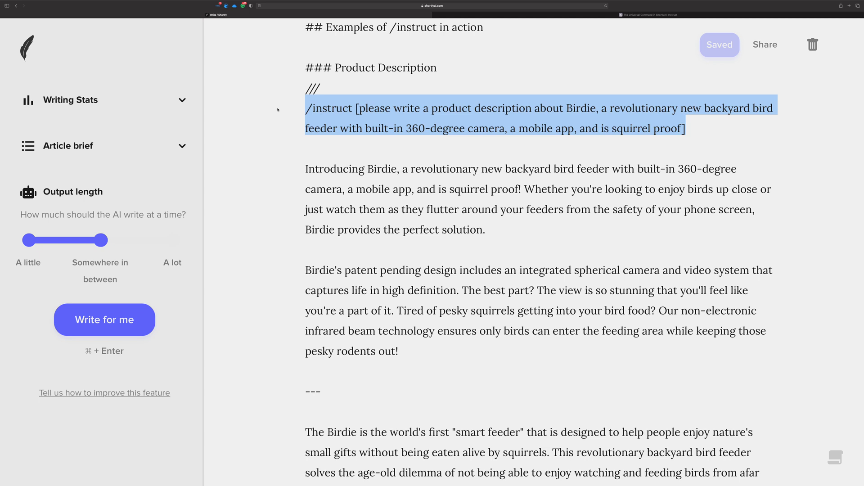
Rerun the Birdie prompt, add a --- divider, and rate the AI's output Okay
left_click(714, 129)
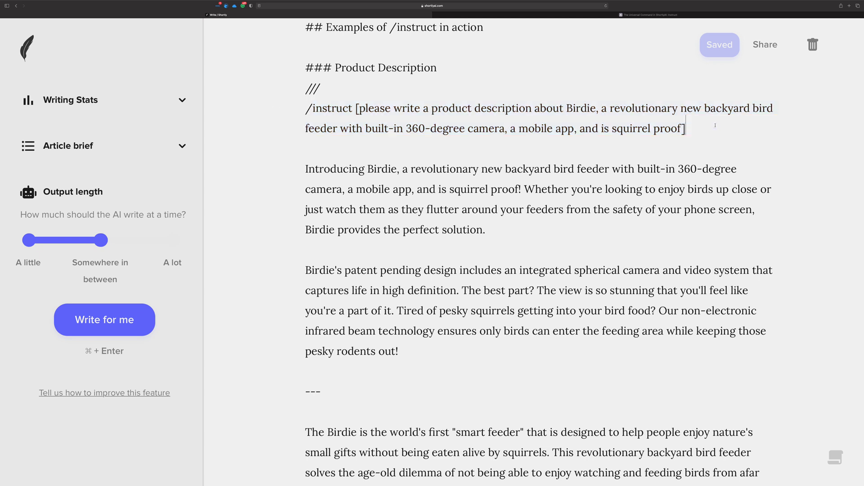
key("super+Return")
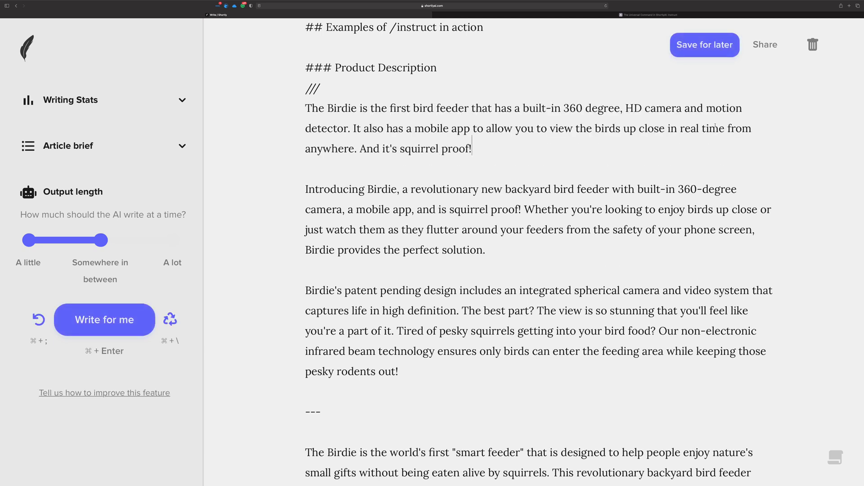
key("Return")
key("Return")
type("---")
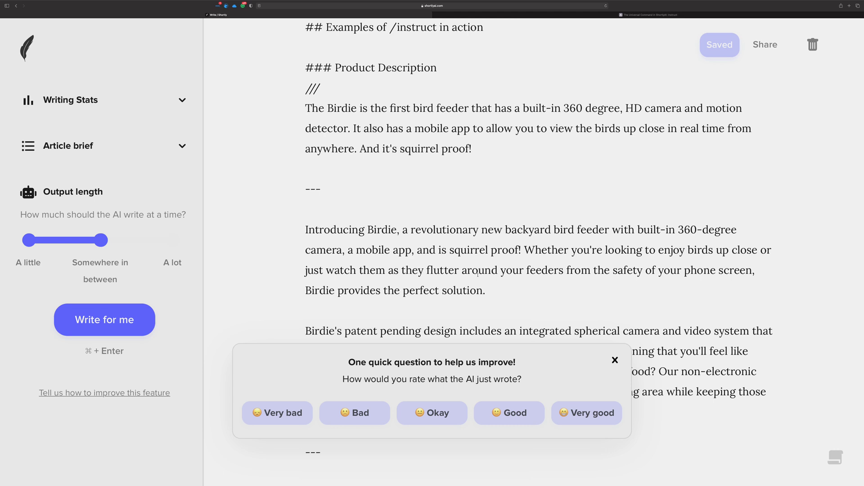
left_click(434, 412)
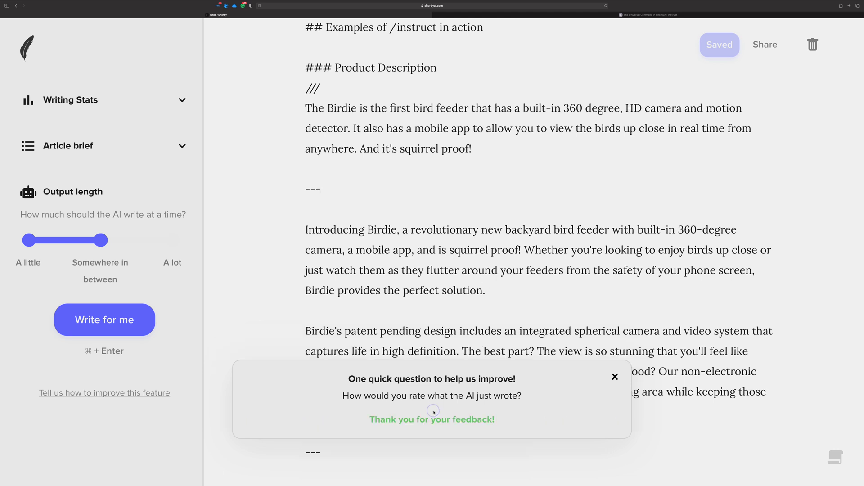
Close the feedback prompt and insert a -- line below the Sydney electrician prompt
left_click(614, 377)
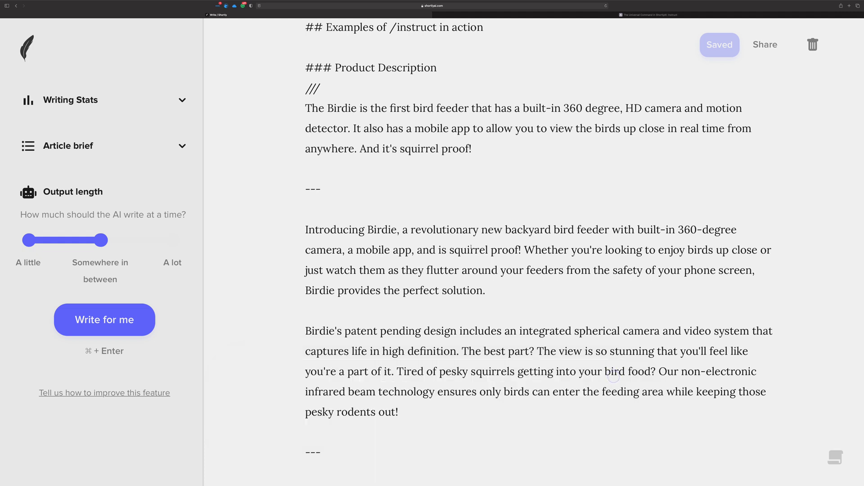
scroll(471, 246, "down", 7)
scroll(472, 246, "down", 4)
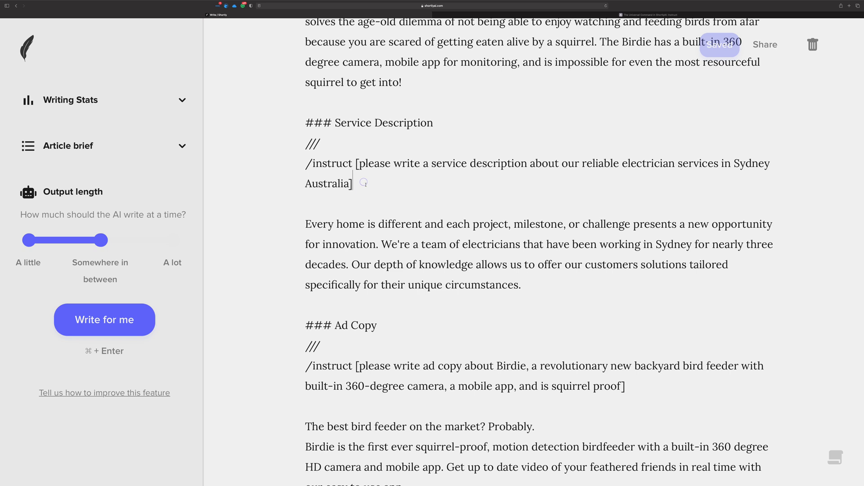
left_click_drag(354, 184, 274, 168)
key("super+c")
left_click(364, 205)
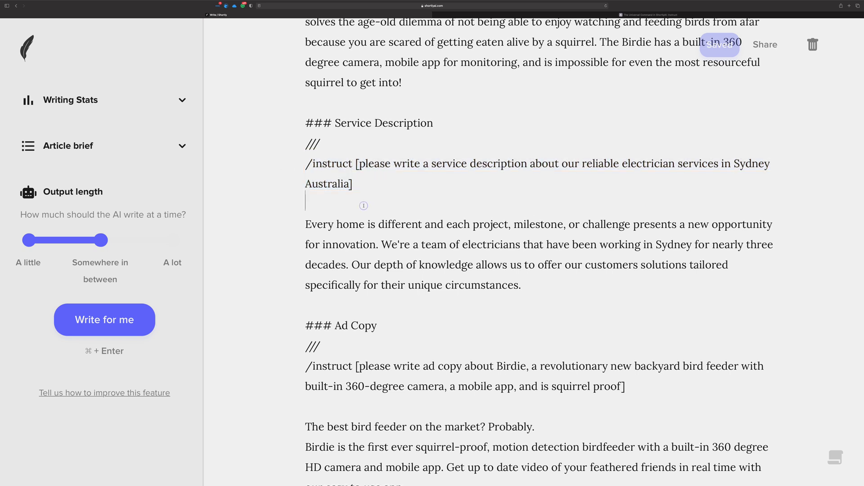
key("Return")
type("--")
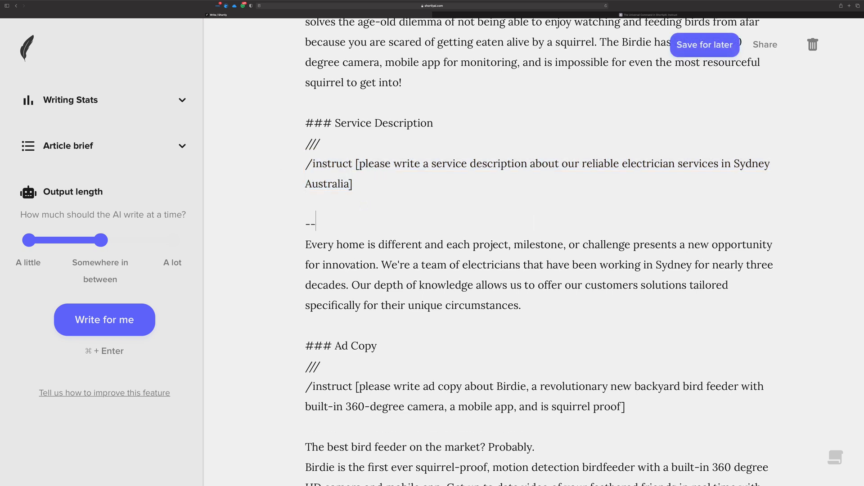
Generate a Sydney electrician service description, restoring the prompt under the /// marker and generating again
left_click(398, 177)
key("super+Return")
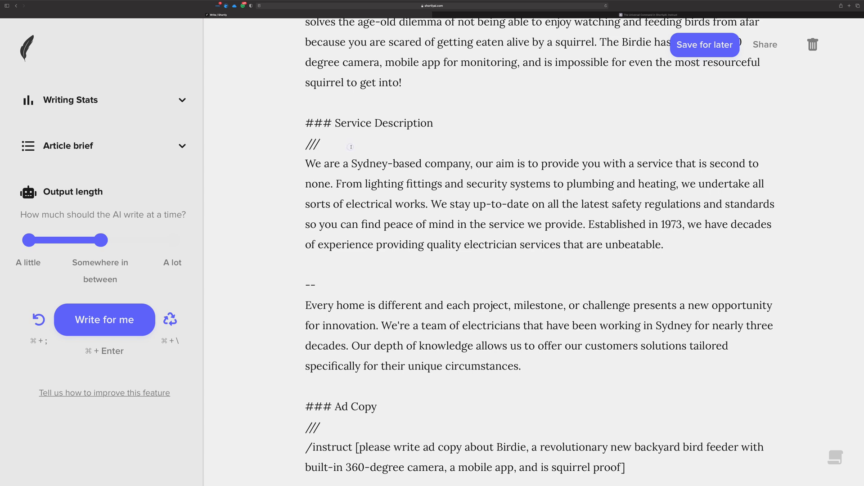
left_click(659, 237)
key("super+Return")
left_click(398, 148)
key("Return")
key("super+v")
key("Return")
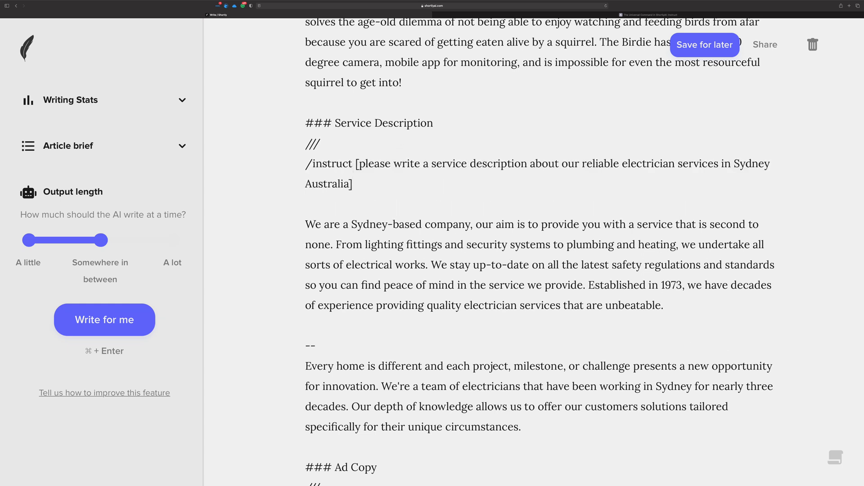
key("super+Return")
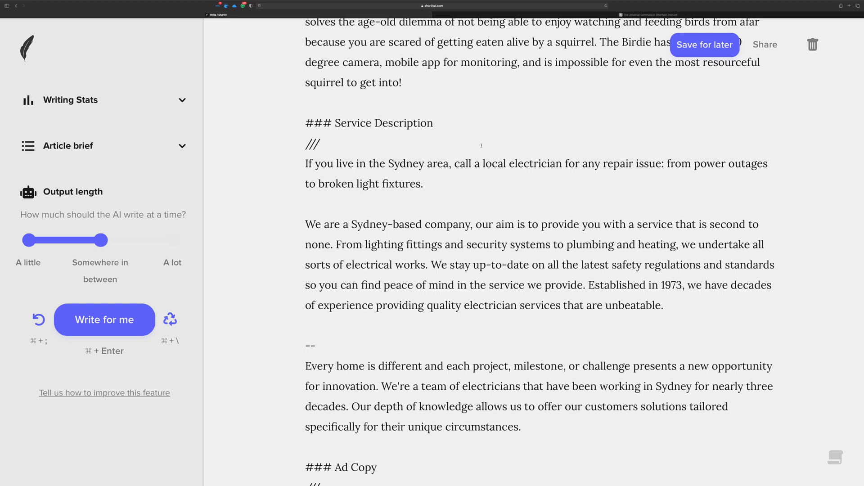
Regenerate the service description as a new version and place a -- separator after it
scroll(479, 151, "down", 3)
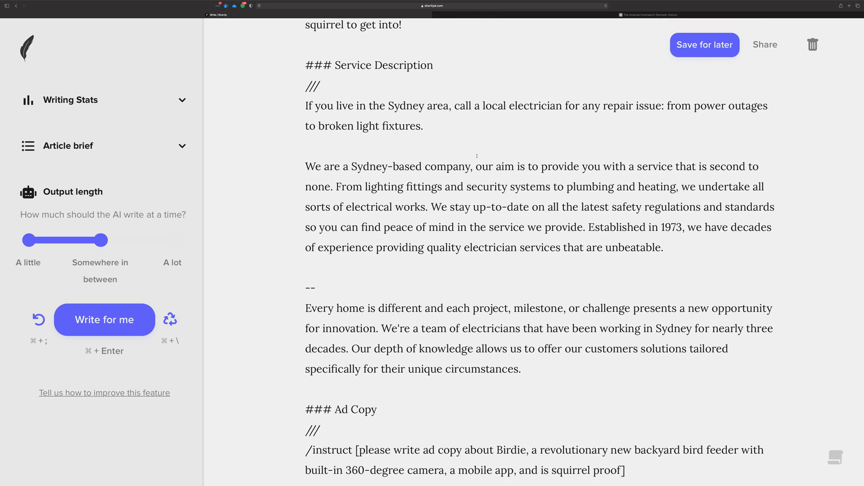
key("super+semicolon")
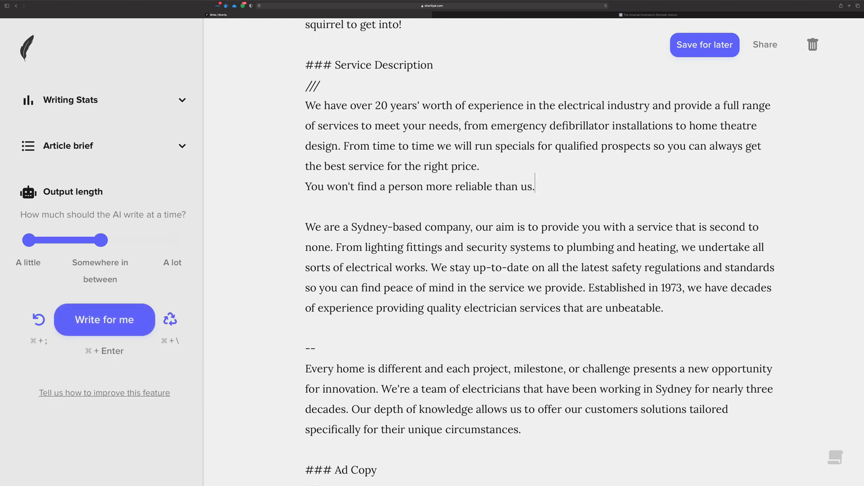
key("Return")
scroll(540, 253, "up", 3)
type("--")
scroll(540, 253, "up", 3)
scroll(541, 252, "down", 15)
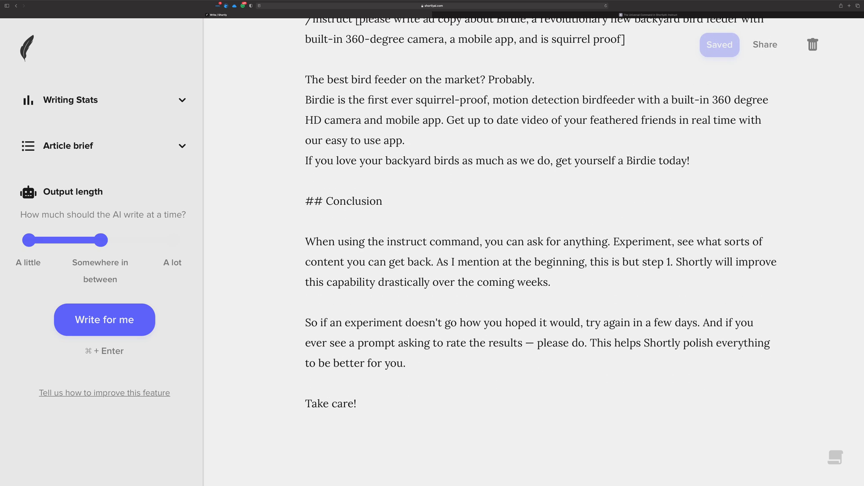
Generate Birdie ad copy from the prompt, discard that version, and generate a fresh one
scroll(540, 252, "up", 5)
scroll(464, 222, "down", 1)
left_click_drag(660, 216, 289, 212)
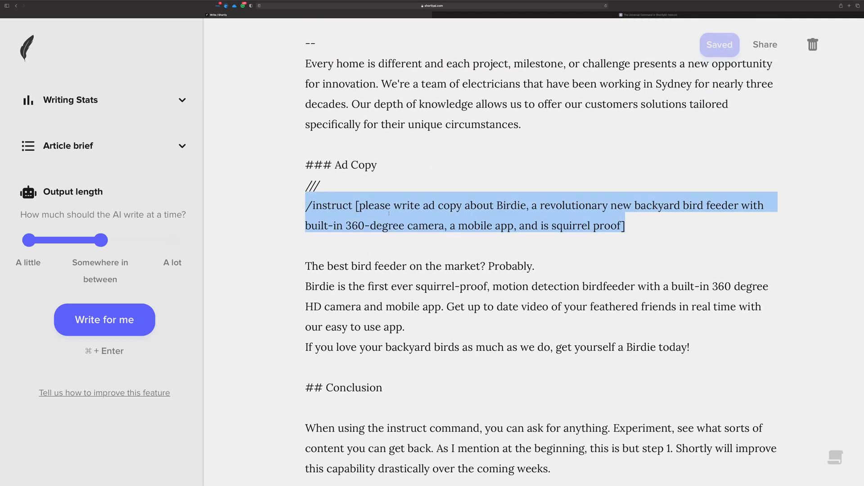
left_click(645, 222)
key("super+Return")
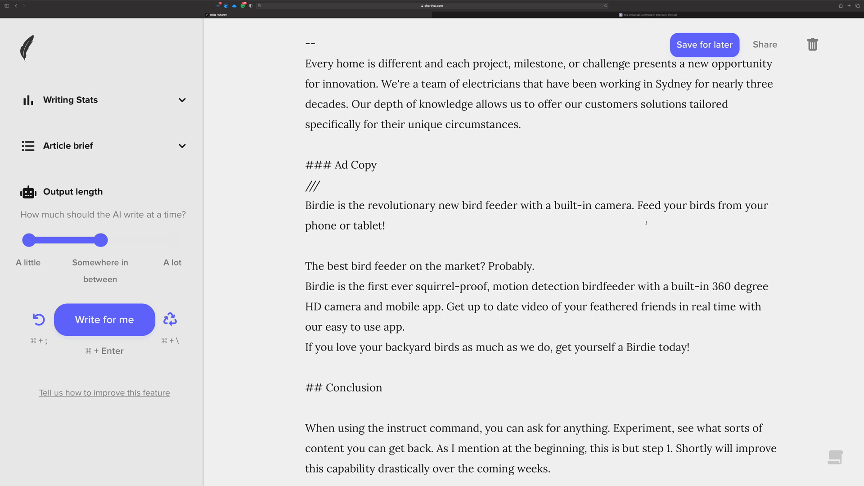
key("super+semicolon")
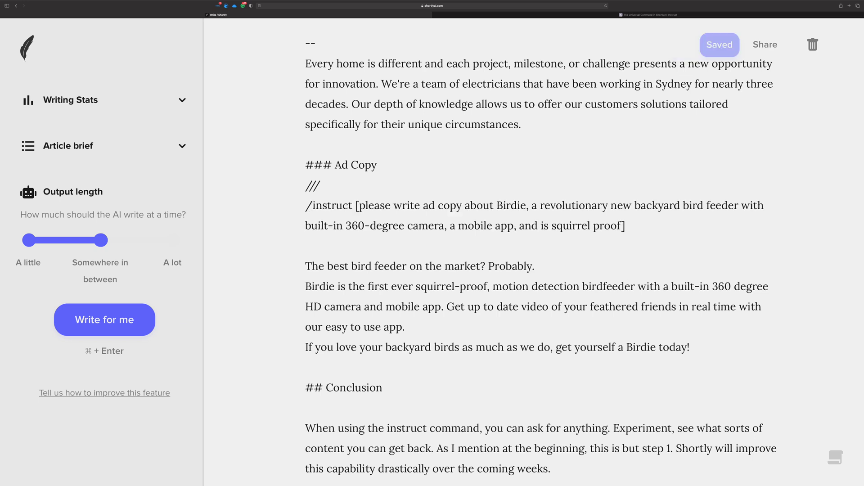
key("super+Return")
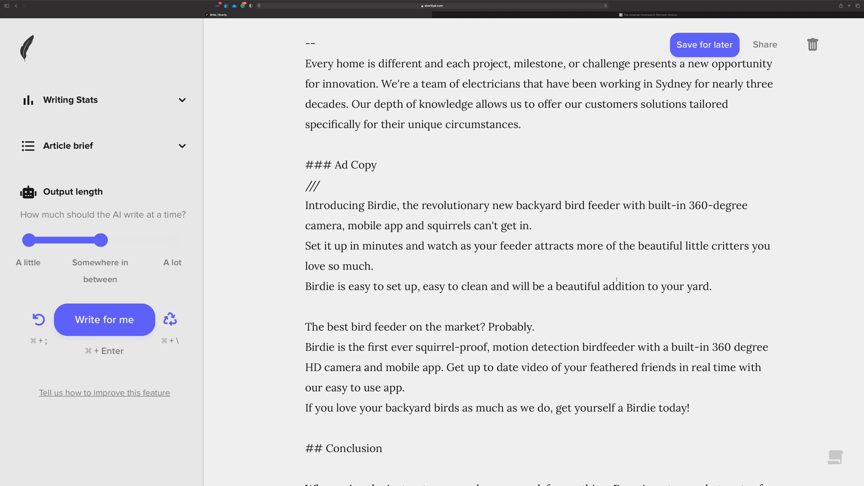
scroll(616, 255, "down", 5)
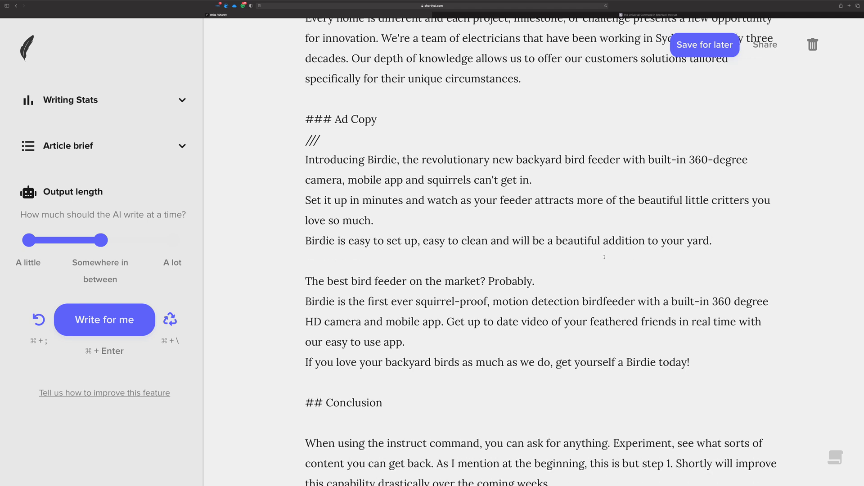
scroll(604, 257, "up", 10)
scroll(604, 257, "up", 2)
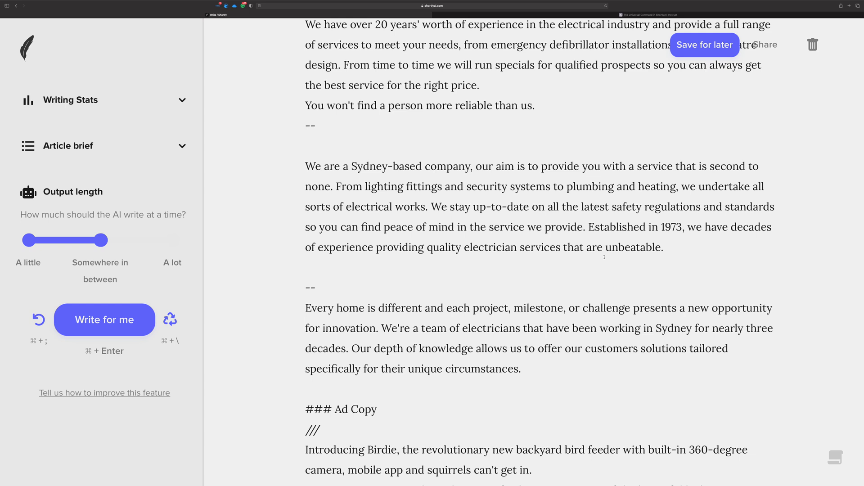
scroll(604, 257, "up", 20)
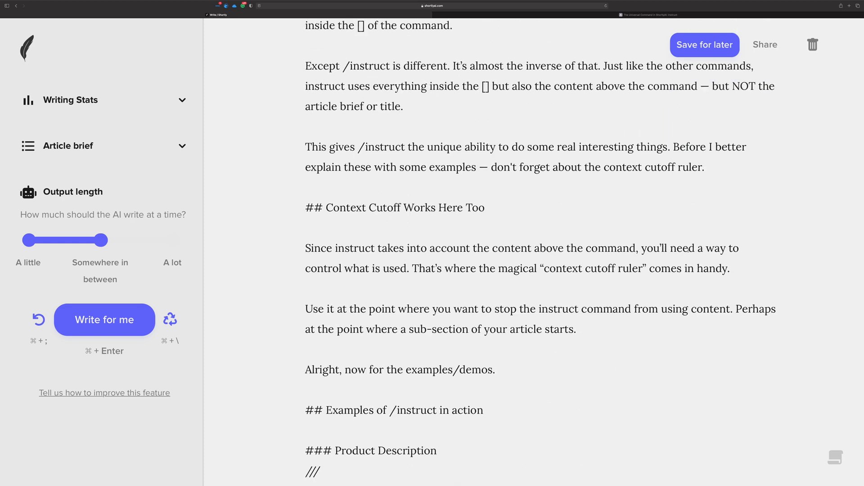
scroll(687, 250, "up", 5)
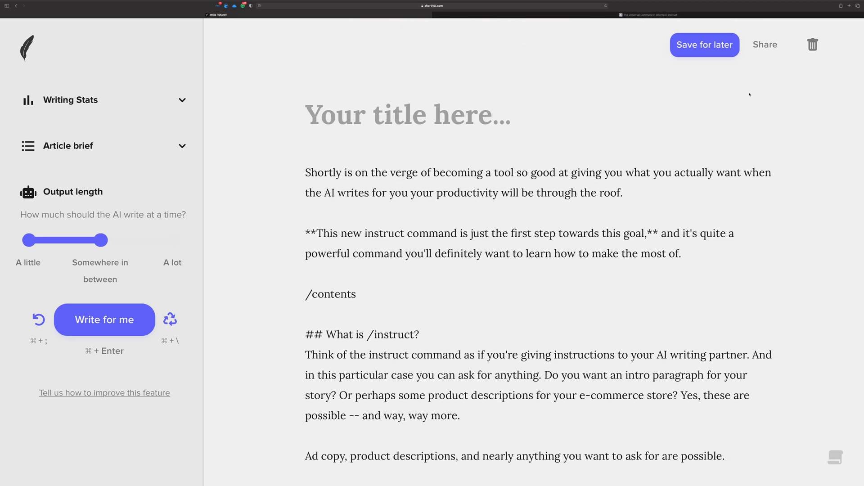
left_click(684, 189)
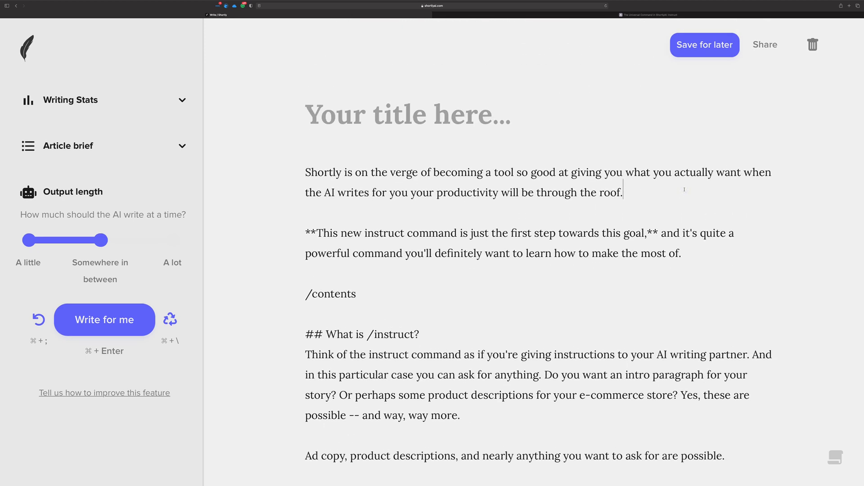